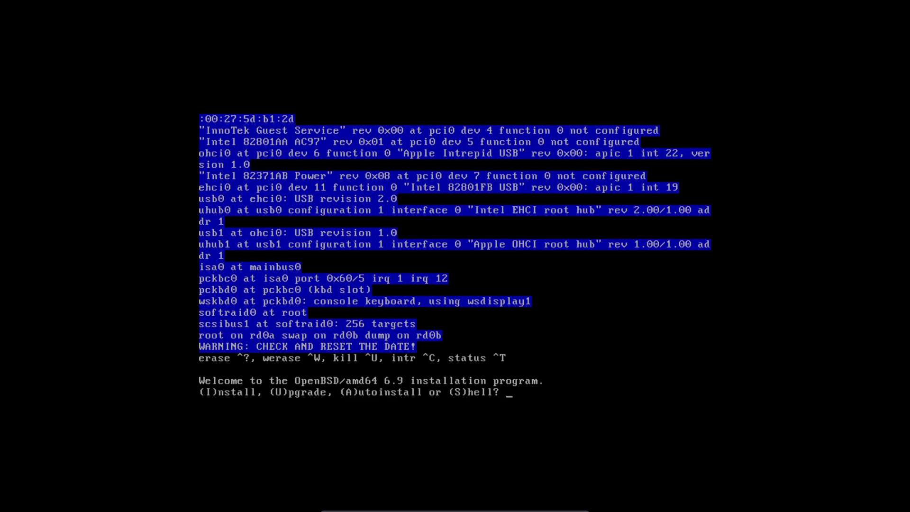
Step: Capture keyboard and mouse into the VM and choose (I)nstall to start a fresh OpenBSD install
{"action": "left_click", "coordinate": [547, 245]}
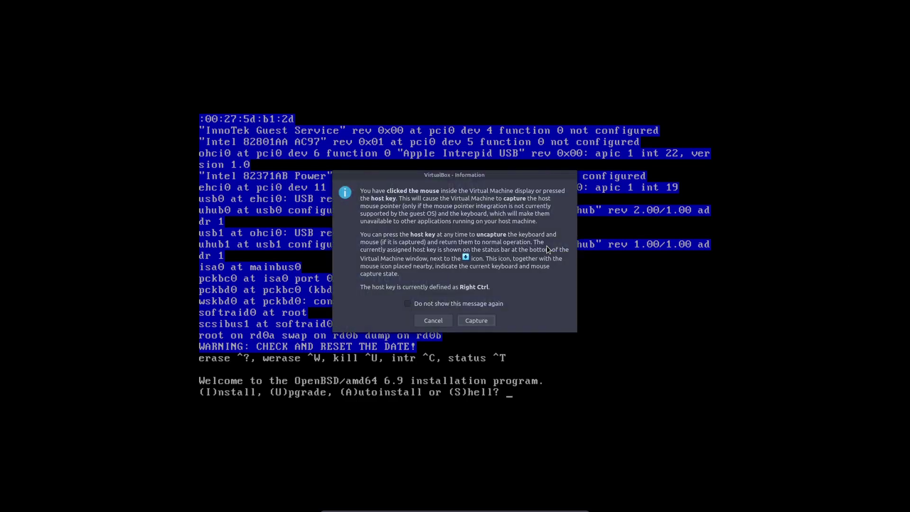
{"action": "key", "text": "Return"}
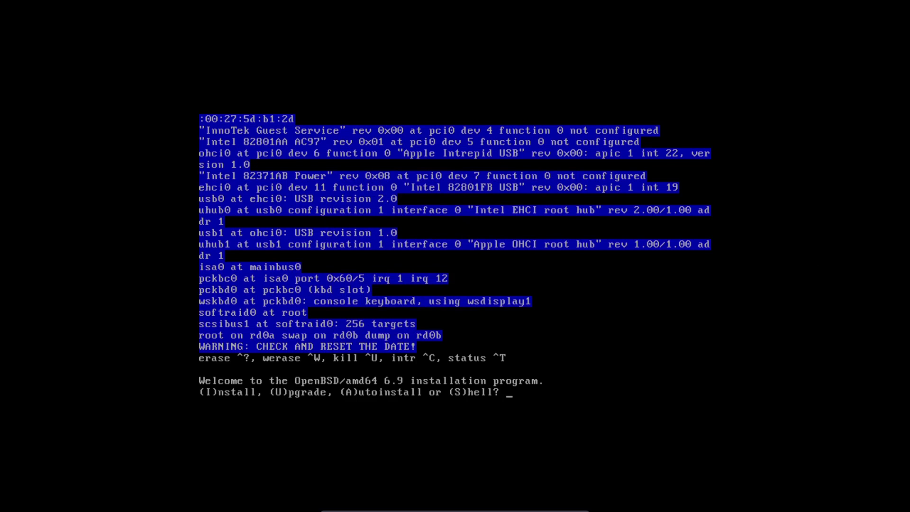
{"action": "type", "text": "I"}
{"action": "key", "text": "Return"}
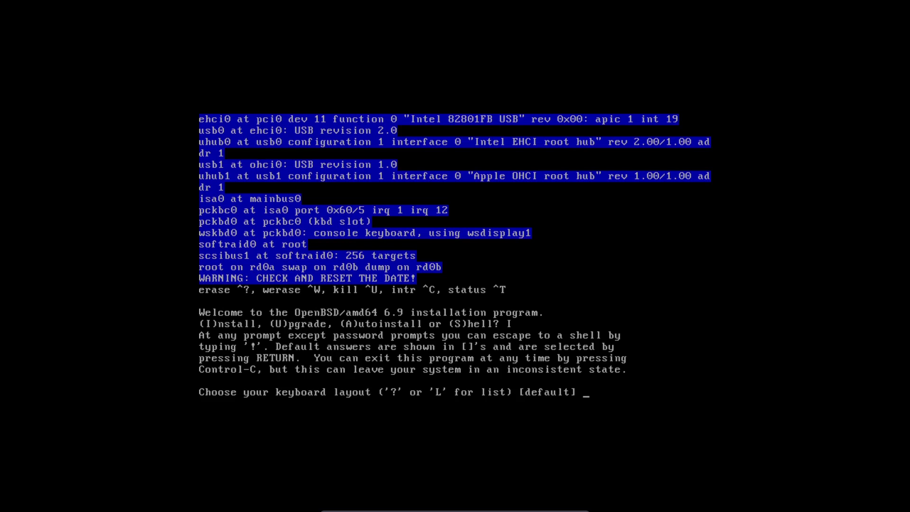
Step: Keep the default keyboard layout and set the hostname to 'awesome'
{"action": "key", "text": "Return"}
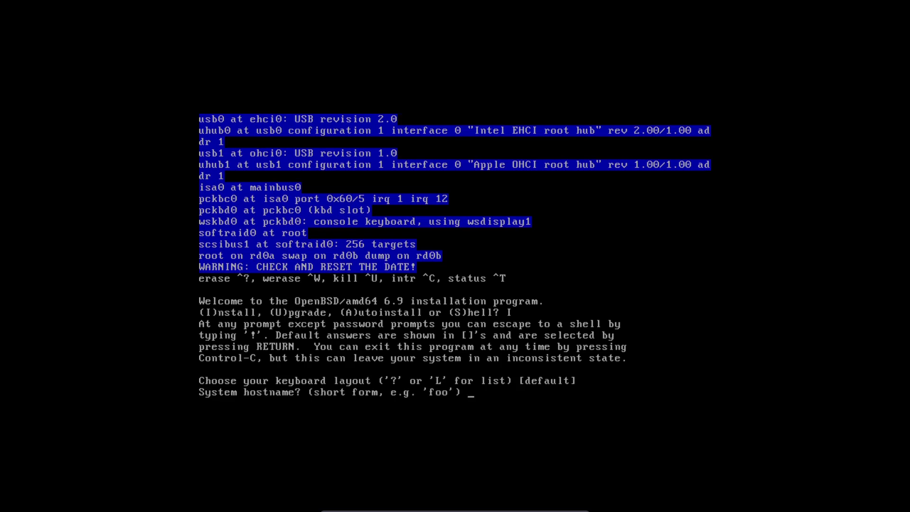
{"action": "type", "text": "awesome"}
{"action": "key", "text": "Return"}
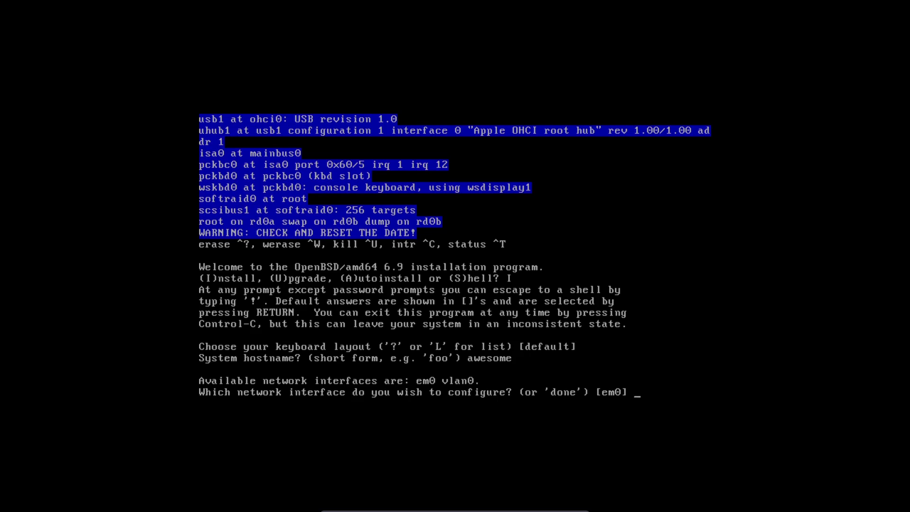
Step: Configure em0 with DHCP for IPv4 and no IPv6, then mark network setup done
{"action": "key", "text": "Return"}
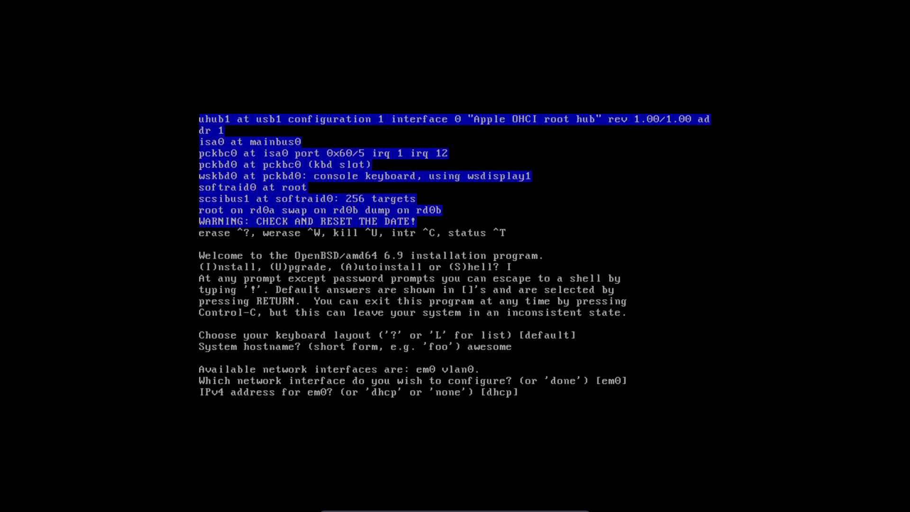
{"action": "key", "text": "Return"}
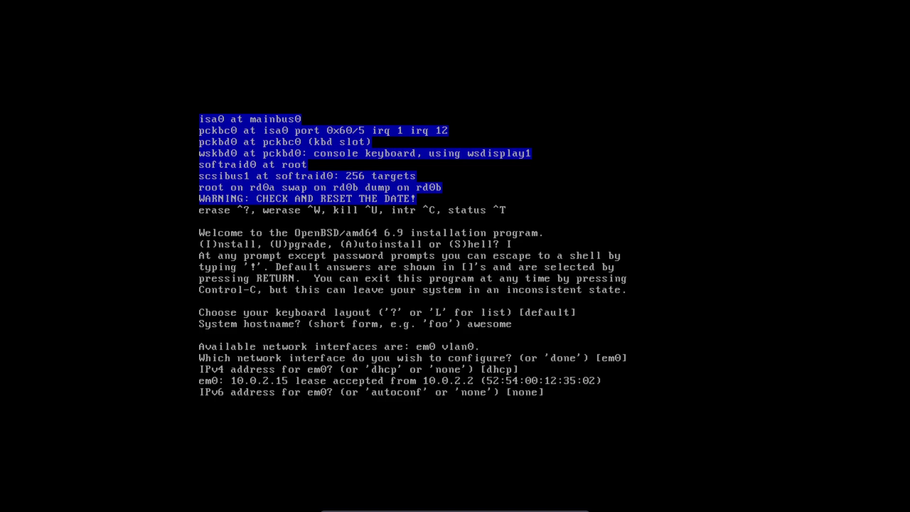
{"action": "key", "text": "Return"}
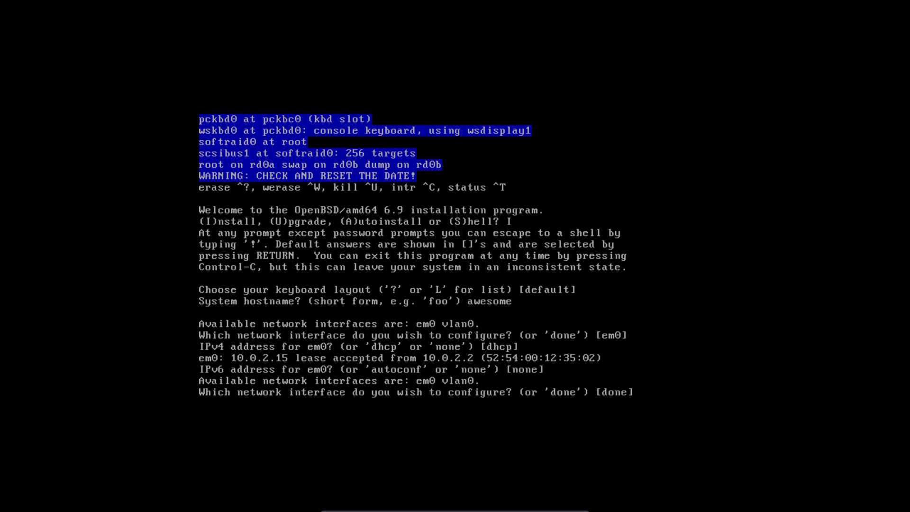
{"action": "key", "text": "Return"}
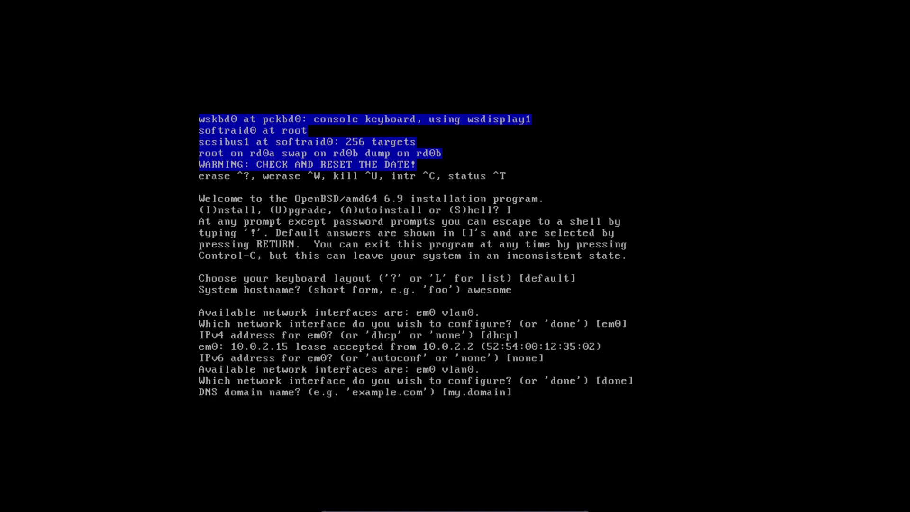
Step: Keep the my.domain DNS domain, set the root password, and answer 'no' to starting sshd
{"action": "key", "text": "Return"}
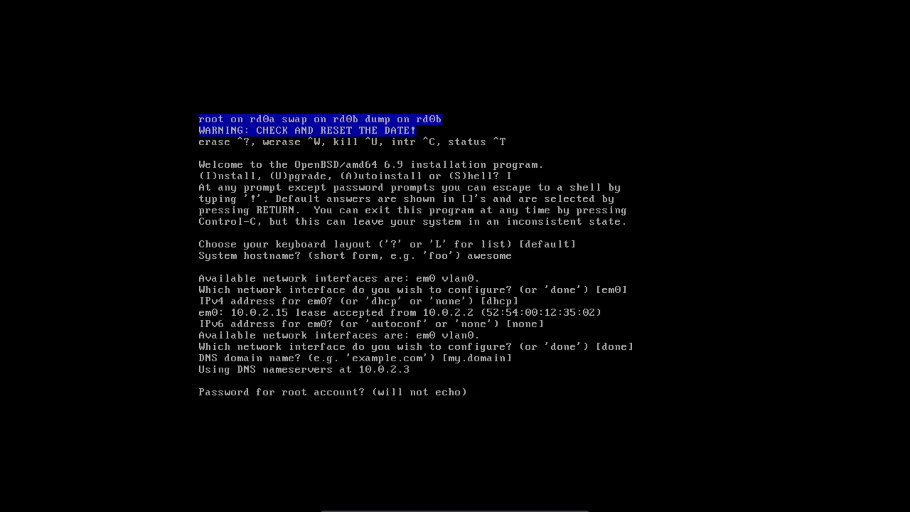
{"action": "key", "text": "Return"}
{"action": "key", "text": "Return"}
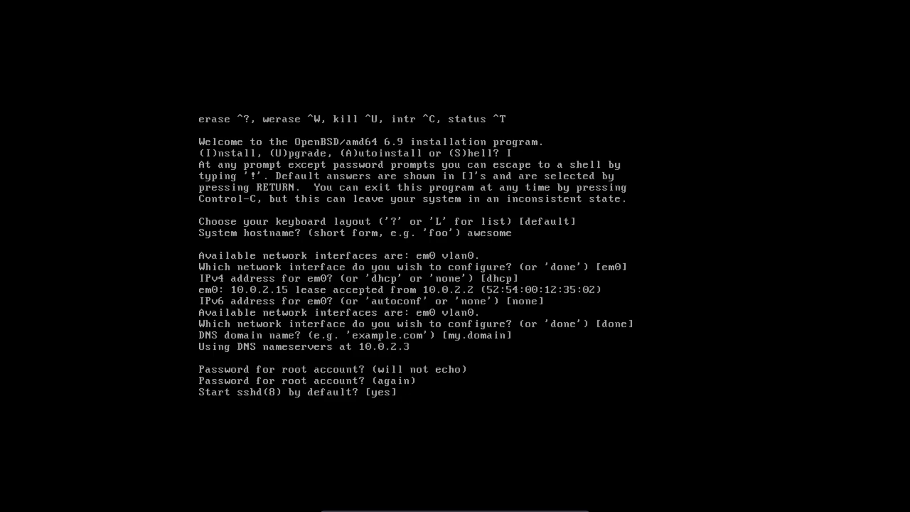
{"action": "type", "text": "no"}
{"action": "key", "text": "Return"}
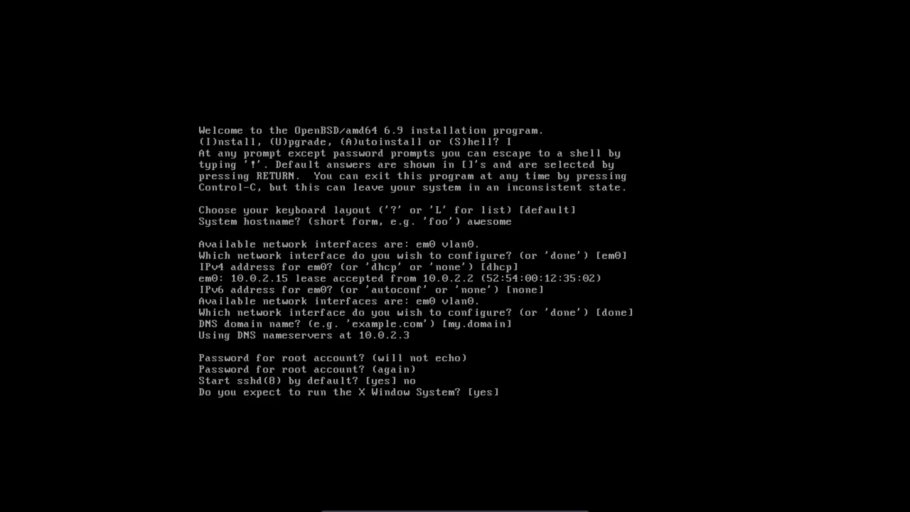
Step: Answer yes to running the X Window System and to starting it with xenodm
{"action": "type", "text": "yes"}
{"action": "key", "text": "Return"}
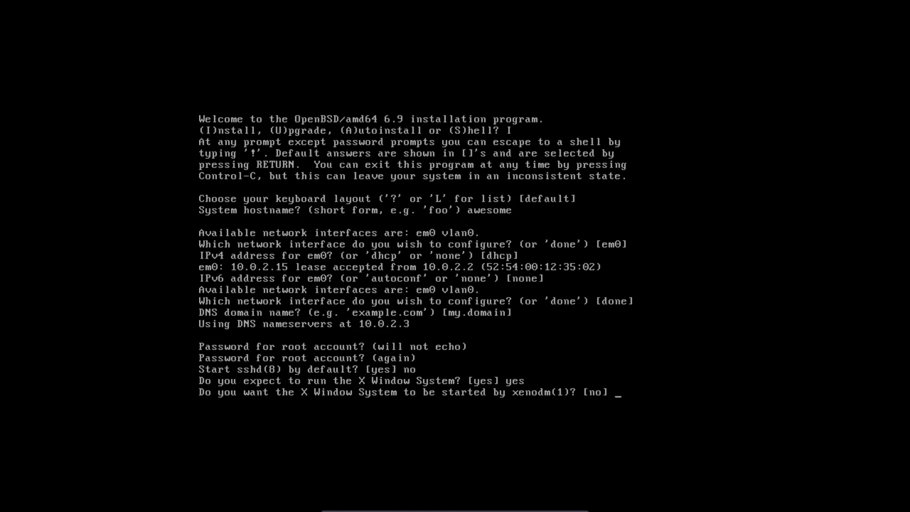
{"action": "type", "text": "es"}
{"action": "key", "text": "Return"}
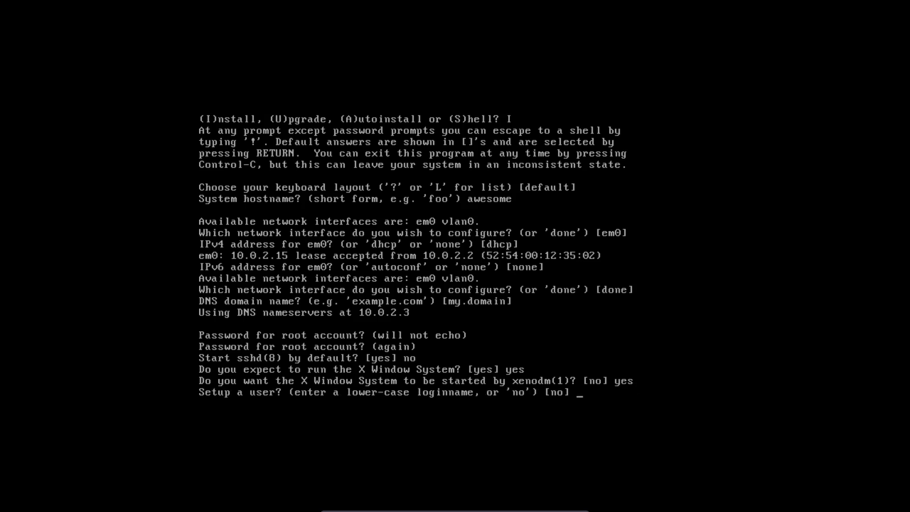
Step: Create a user account with a login name, the default full name, and a password
{"action": "type", "text": "kixz"}
{"action": "key", "text": "Return"}
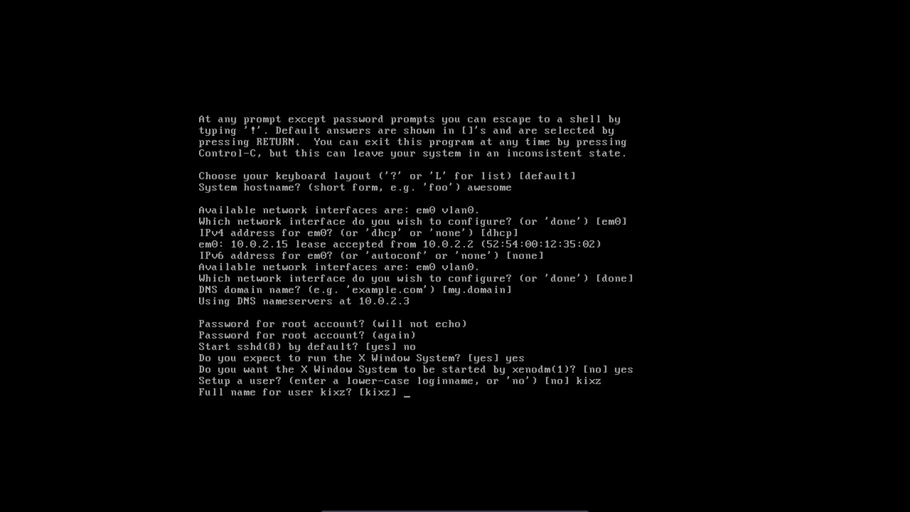
{"action": "key", "text": "Return"}
{"action": "key", "text": "Return"}
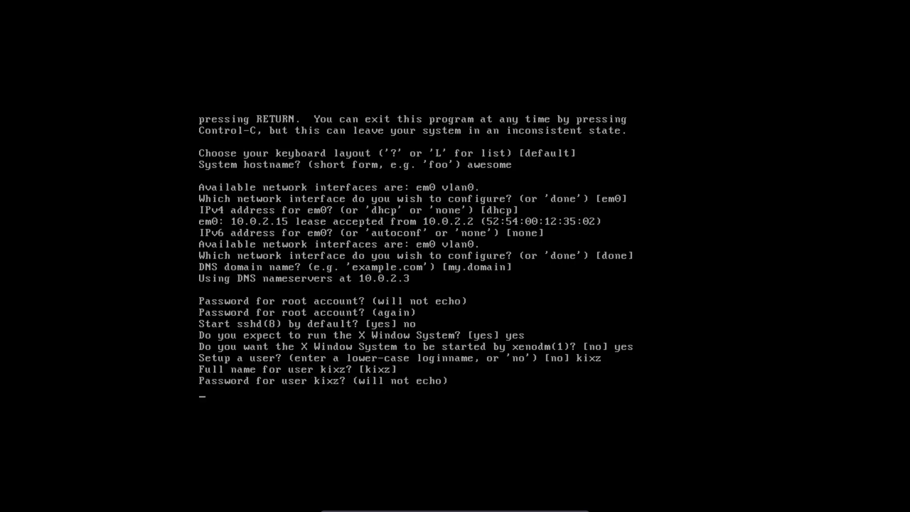
{"action": "key", "text": "Return"}
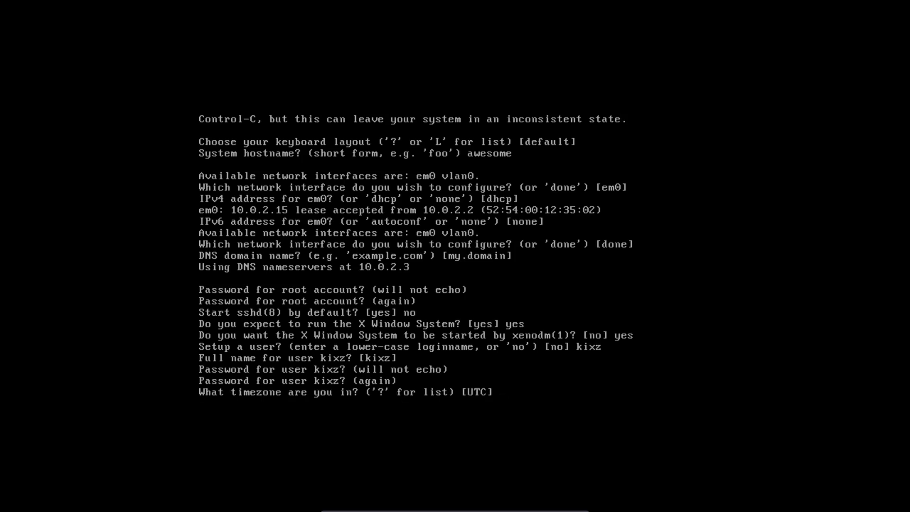
Step: List the available timezones with '?' and set the timezone to UTC
{"action": "type", "text": "?"}
{"action": "key", "text": "Return"}
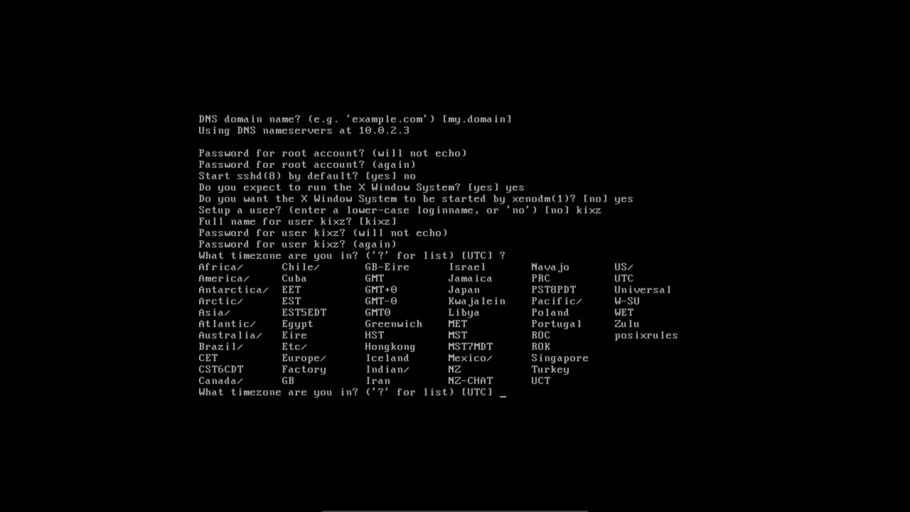
{"action": "type", "text": "UTC"}
{"action": "key", "text": "Return"}
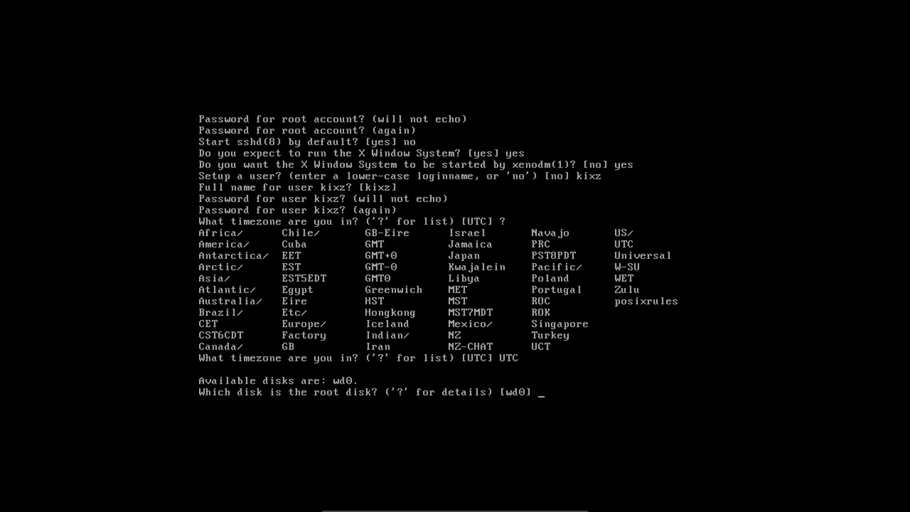
Step: Use wd0 as the root disk with a whole-disk (W) MBR
{"action": "key", "text": "Return"}
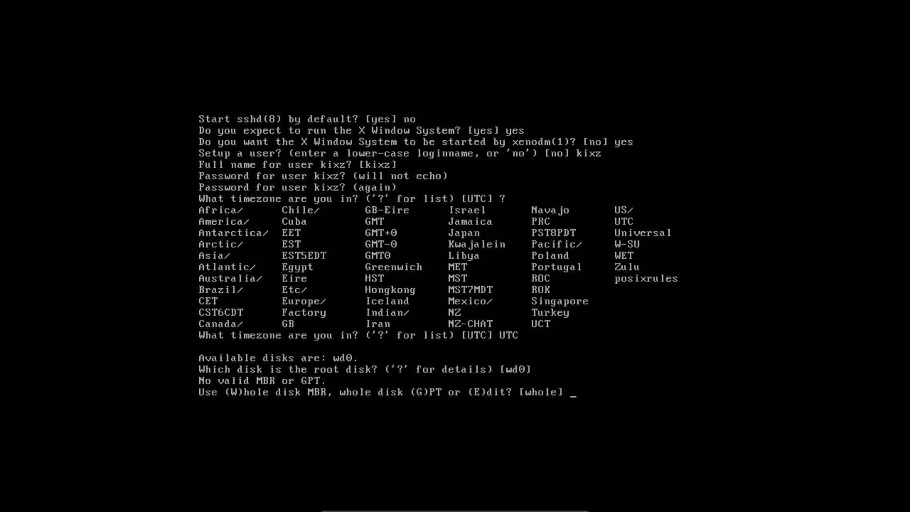
{"action": "type", "text": "W"}
{"action": "key", "text": "Return"}
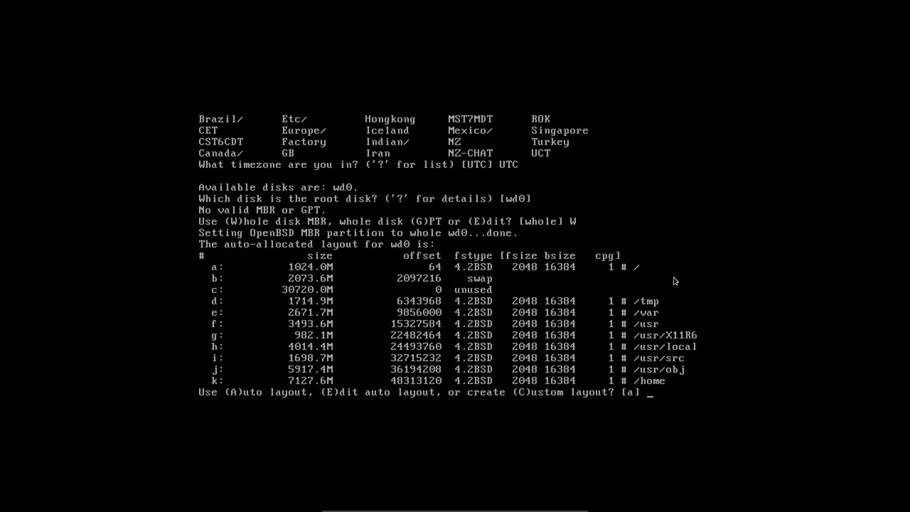
Step: Recapture input into the VM and accept the (A)uto partition layout for wd0
{"action": "left_click", "coordinate": [673, 270]}
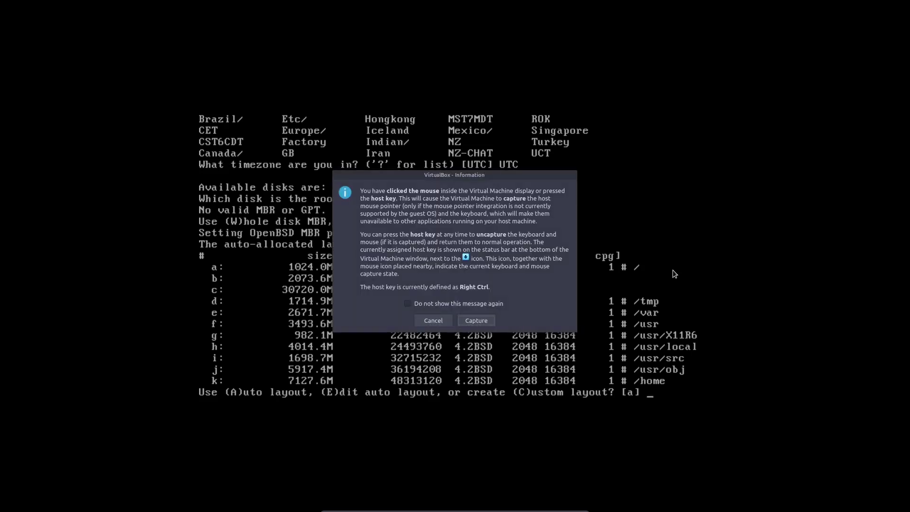
{"action": "key", "text": "Return"}
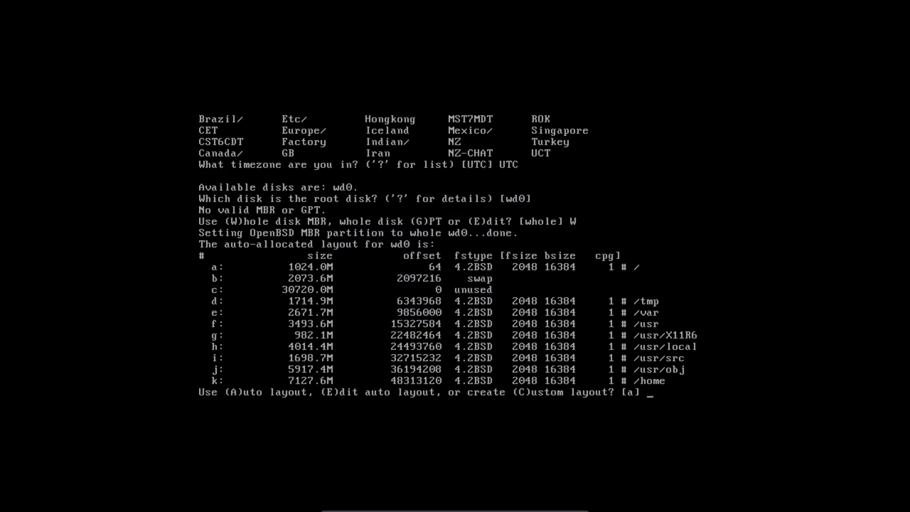
{"action": "type", "text": "A"}
{"action": "key", "text": "Return"}
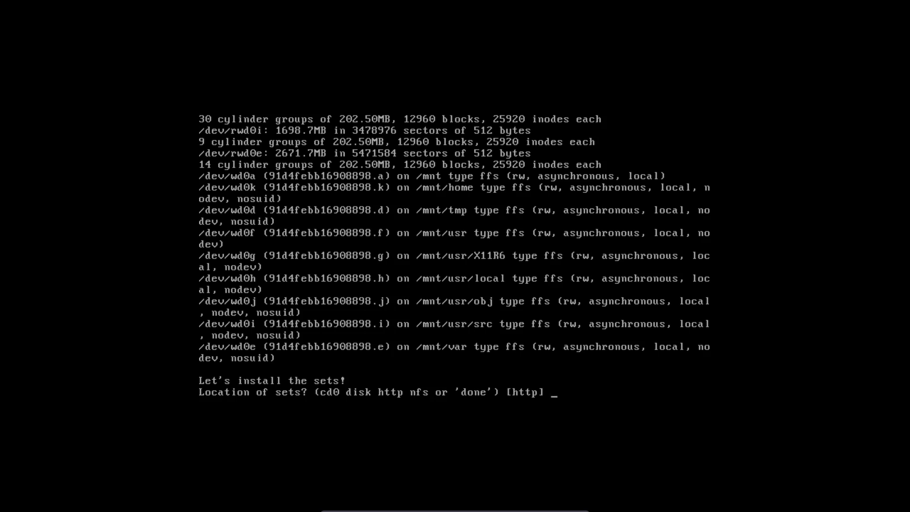
Step: Fetch sets over HTTP, no proxy, from openbsd.cs.toronto.edu in pub/OpenBSD/6.9/amd64
{"action": "key", "text": "Return"}
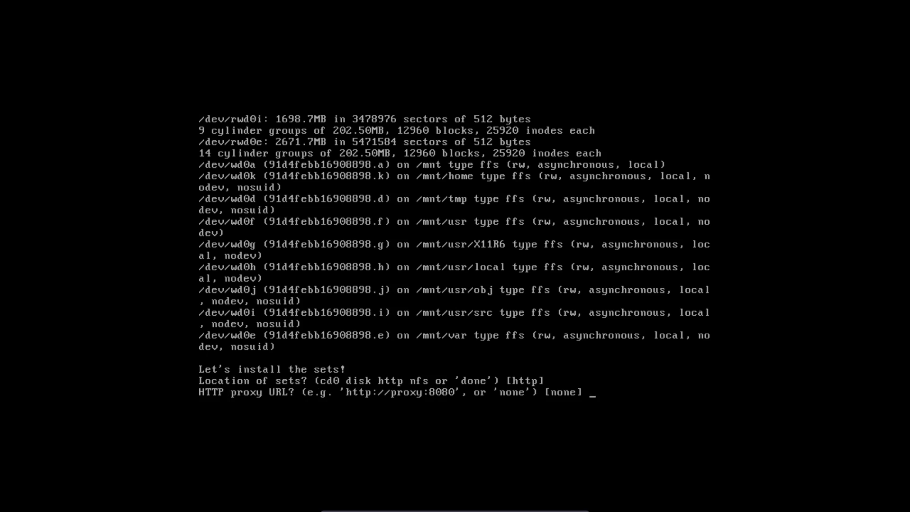
{"action": "key", "text": "Return"}
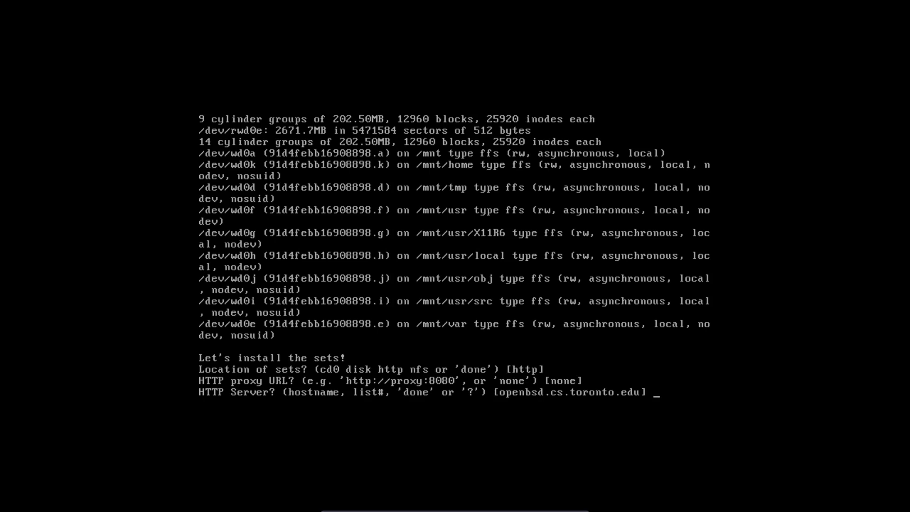
{"action": "type", "text": "?"}
{"action": "key", "text": "Return"}
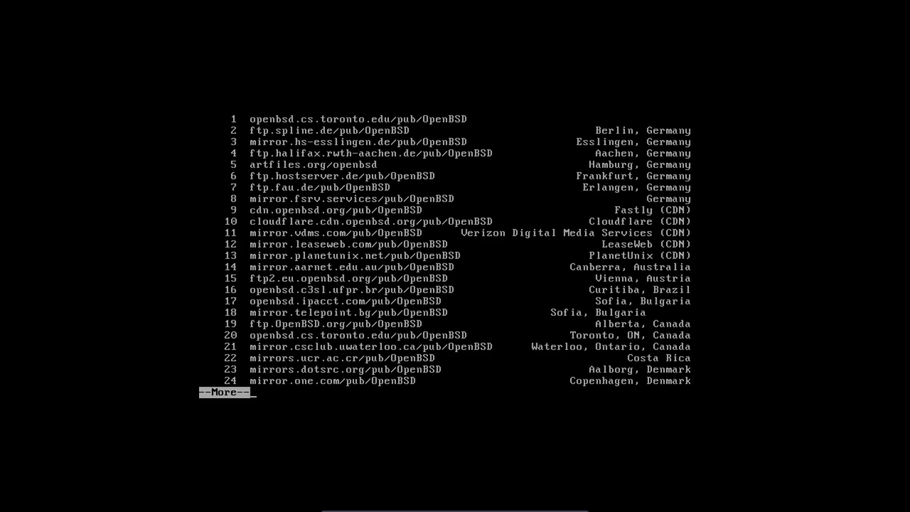
{"action": "key", "text": "q"}
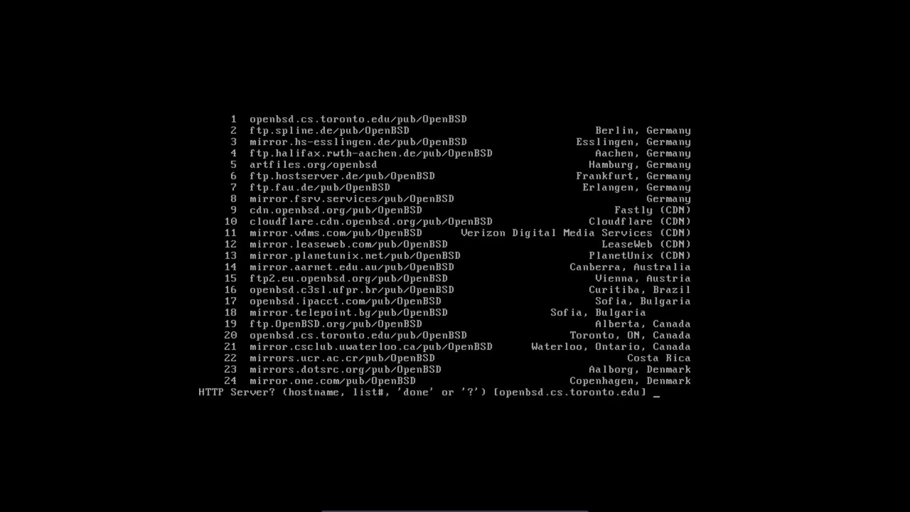
{"action": "key", "text": "Return"}
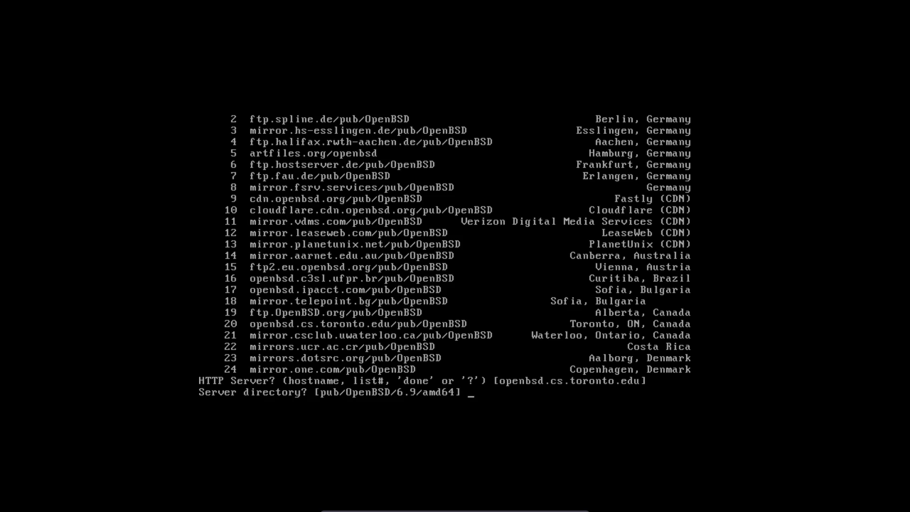
{"action": "key", "text": "Return"}
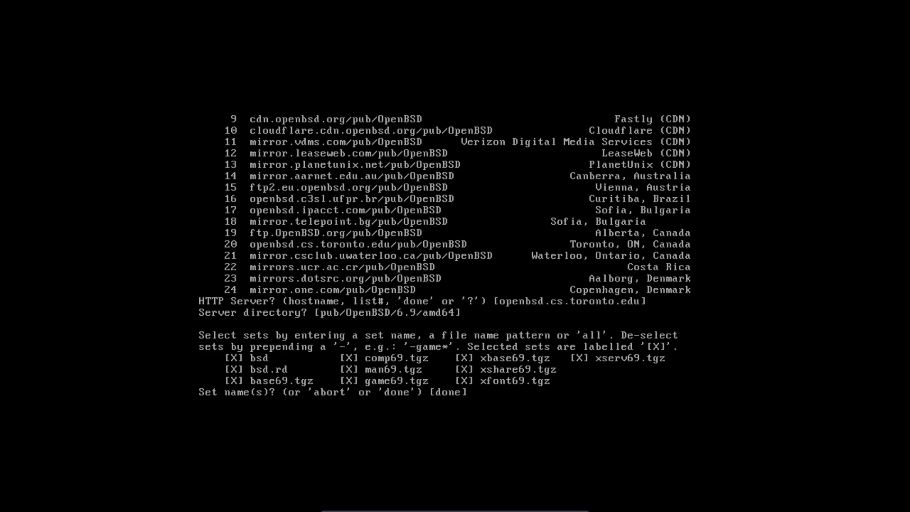
Step: Enter 'done' at the set selection to install all selected sets
{"action": "type", "text": "done"}
{"action": "key", "text": "Return"}
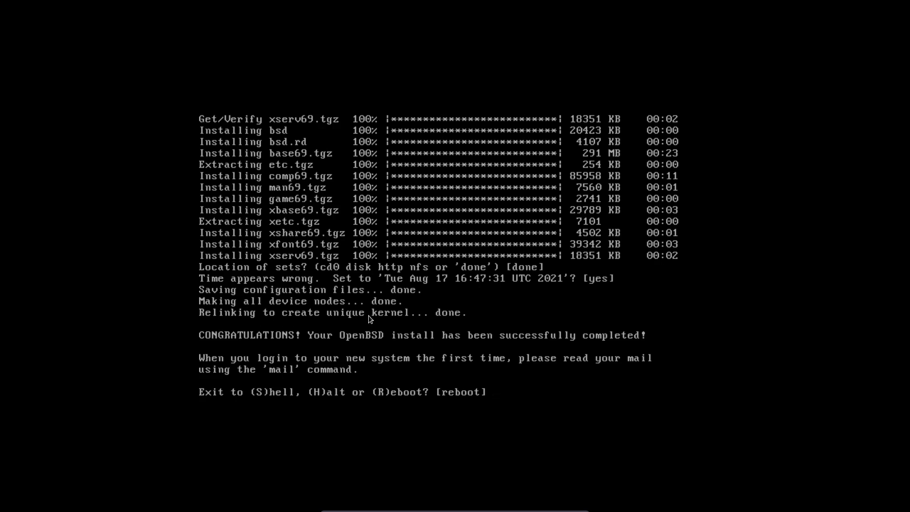
Step: Let the VM capture the keyboard and answer R at the prompt to reboot into the xenodm login
{"action": "left_click", "coordinate": [503, 220]}
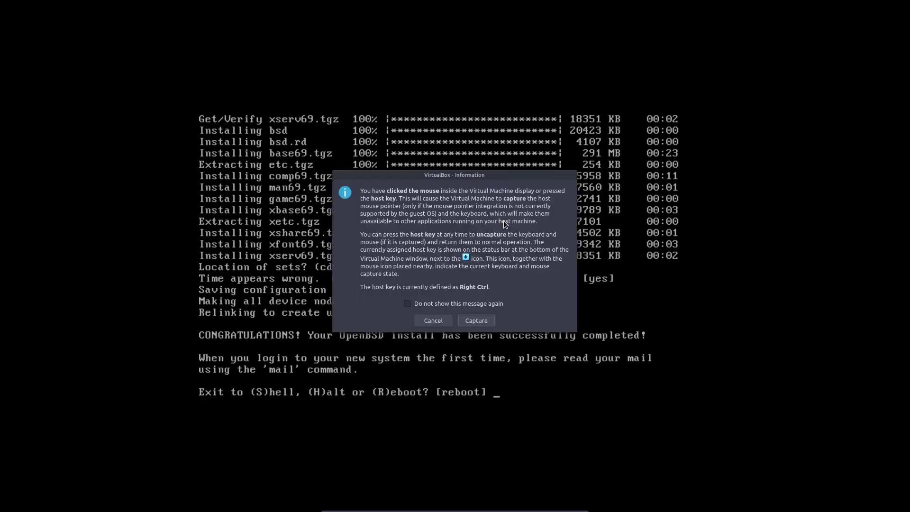
{"action": "key", "text": "Return"}
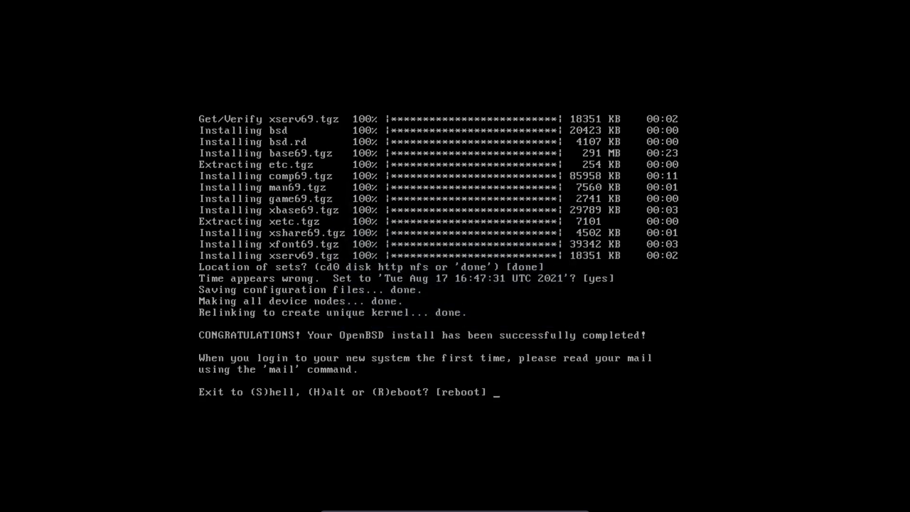
{"action": "type", "text": "R"}
{"action": "key", "text": "Return"}
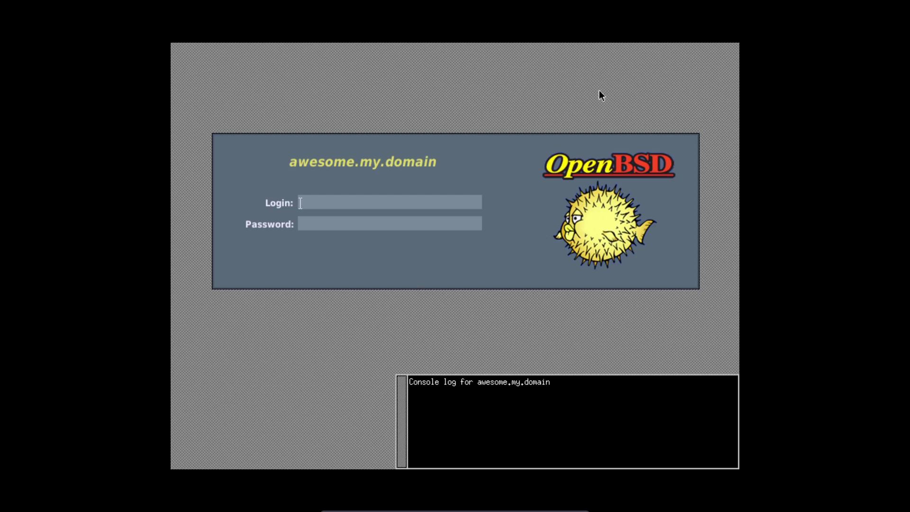
Step: Enter the user name and password at xenodm, retrying after the first failed attempt
{"action": "type", "text": "kixz"}
{"action": "key", "text": "Return"}
{"action": "key", "text": "Return"}
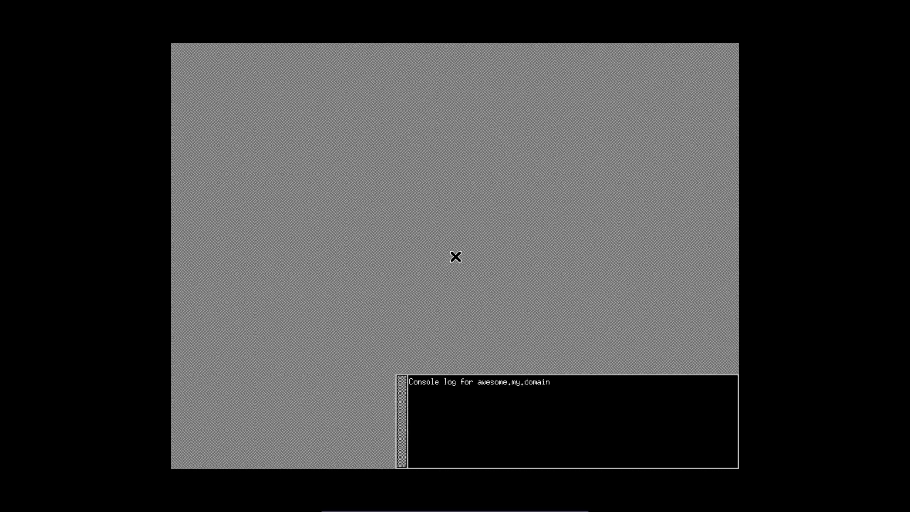
{"action": "type", "text": "kixz"}
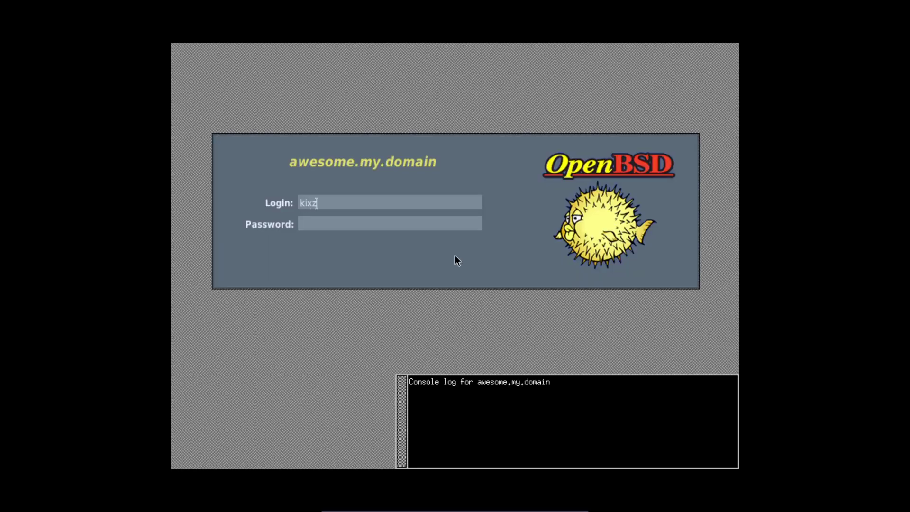
{"action": "key", "text": "Return"}
{"action": "key", "text": "Return"}
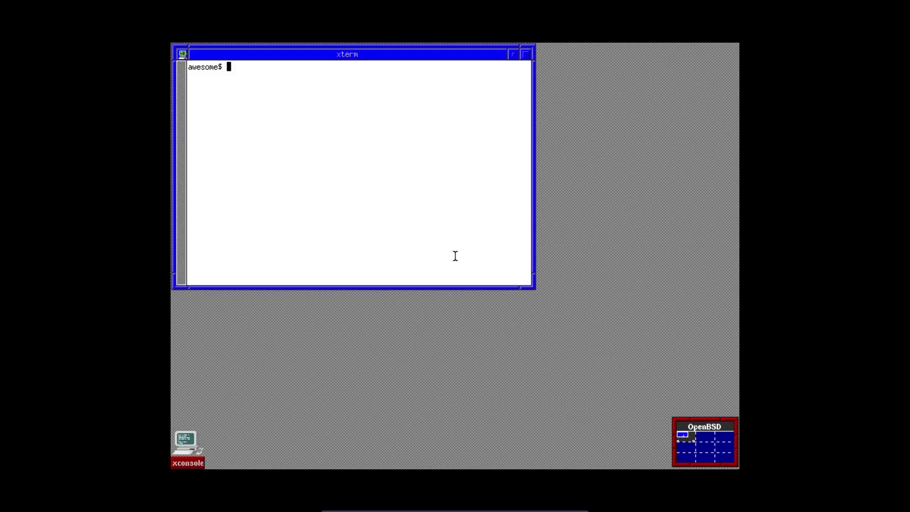
Step: Dismiss the fvwm window list and Root Menu that popped up on the desktop
{"action": "right_click", "coordinate": [598, 95]}
{"action": "left_click", "coordinate": [594, 77]}
{"action": "left_click", "coordinate": [593, 78]}
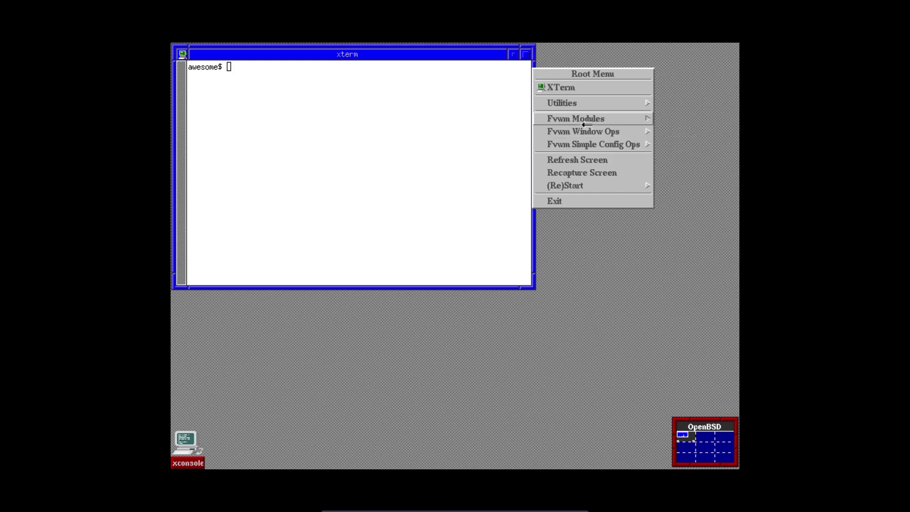
{"action": "mouse_move", "coordinate": [587, 118]}
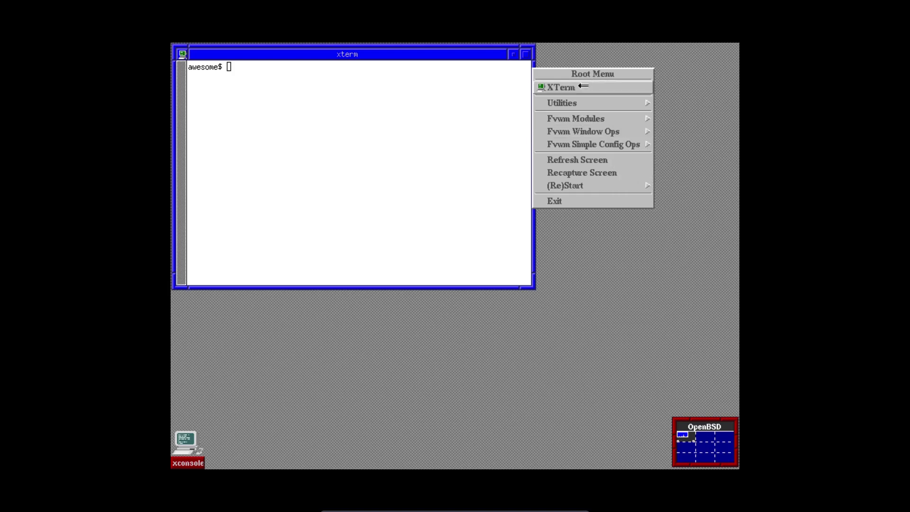
{"action": "left_click", "coordinate": [387, 182]}
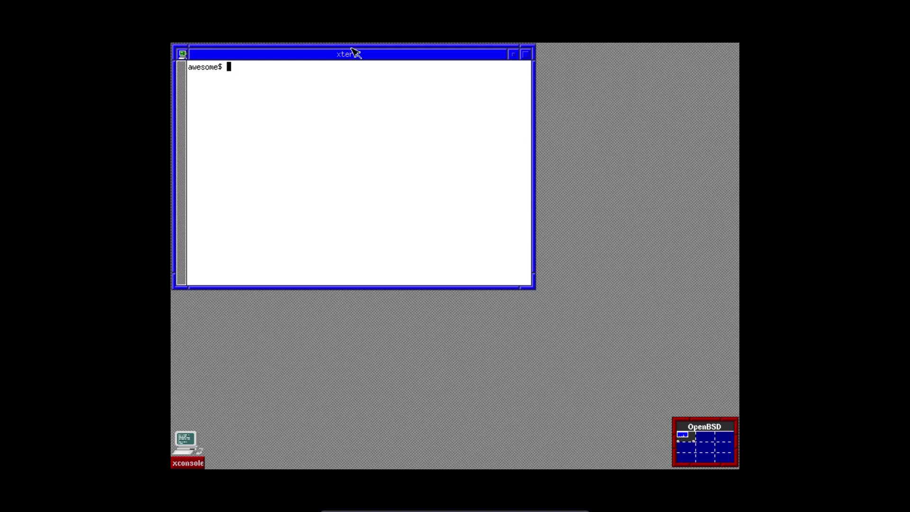
Step: Drag the xterm window from the top-left toward the centre of the desktop
{"action": "left_click_drag", "start_coordinate": [350, 56], "coordinate": [436, 123]}
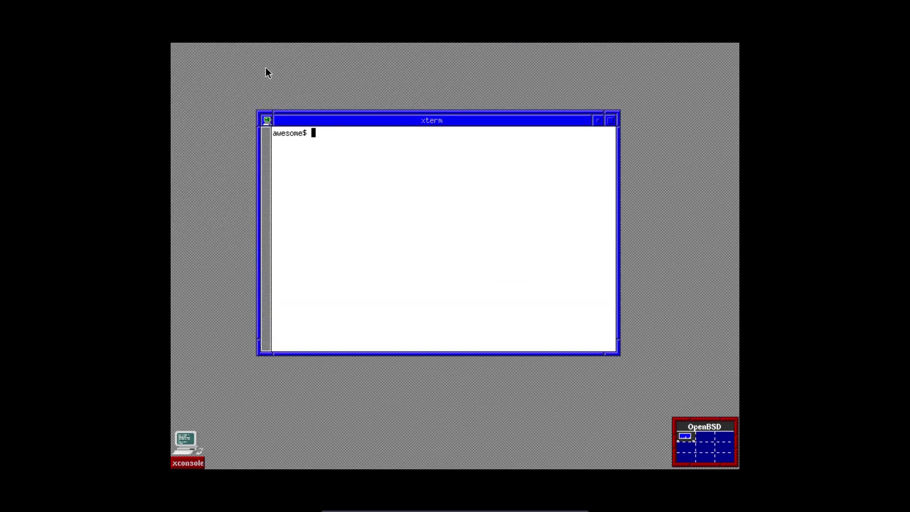
{"action": "left_click", "coordinate": [265, 67]}
{"action": "left_click", "coordinate": [370, 84]}
{"action": "left_click_drag", "start_coordinate": [416, 121], "coordinate": [415, 103]}
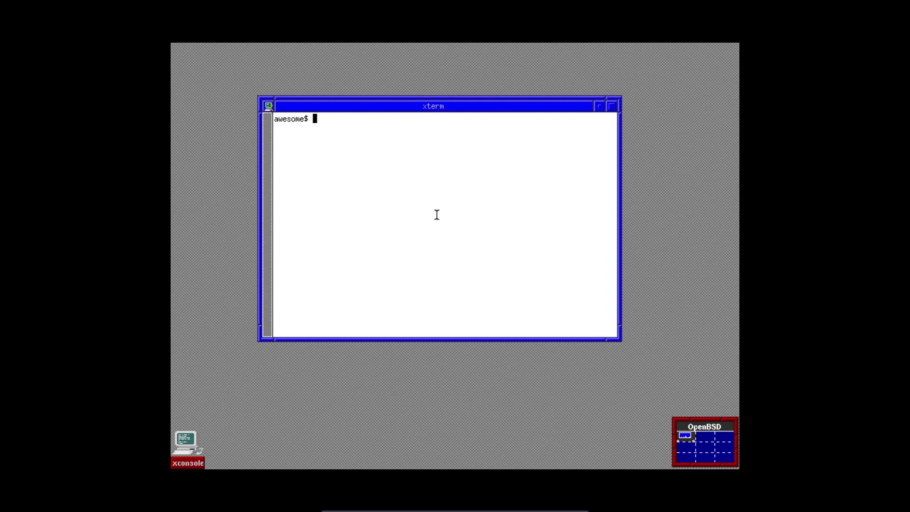
Step: Run df -h for disk usage, then su to root and install htop with pkg_add htop
{"action": "type", "text": "df -h"}
{"action": "key", "text": "Return"}
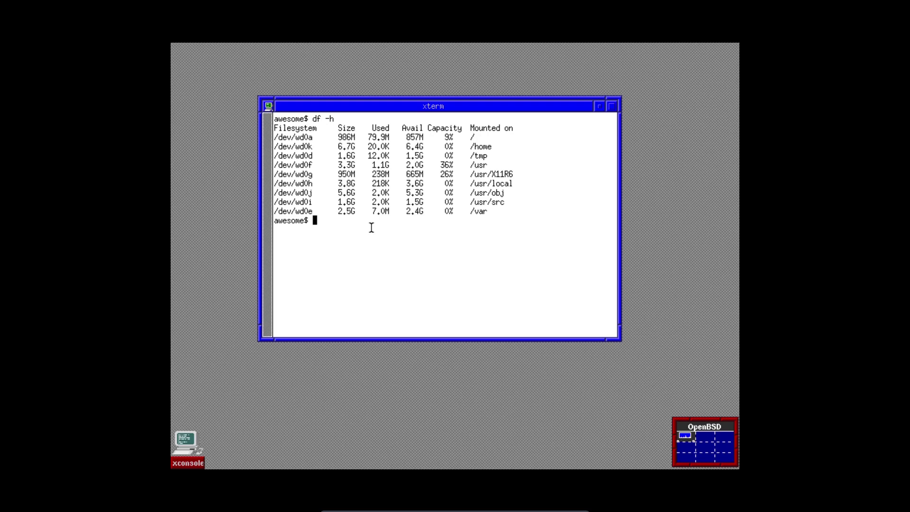
{"action": "type", "text": "su"}
{"action": "key", "text": "Return"}
{"action": "key", "text": "Return"}
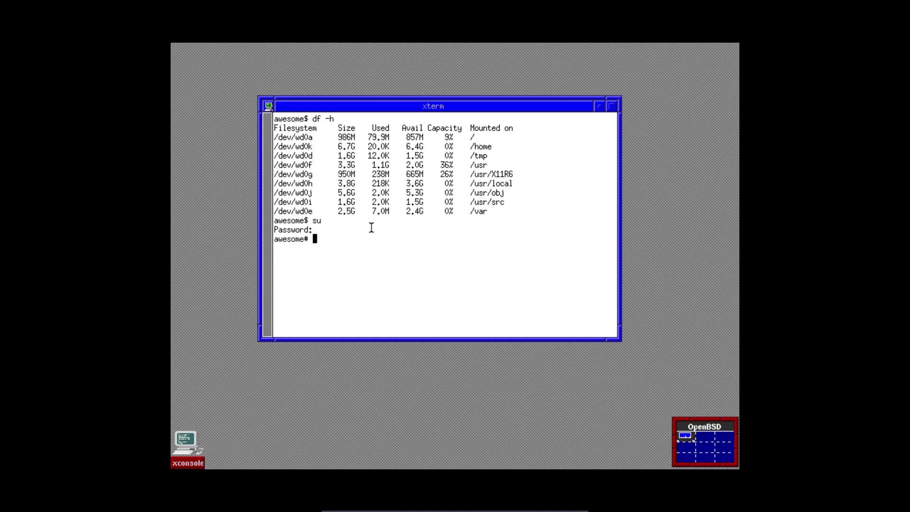
{"action": "type", "text": "pkg_add htop"}
{"action": "key", "text": "Return"}
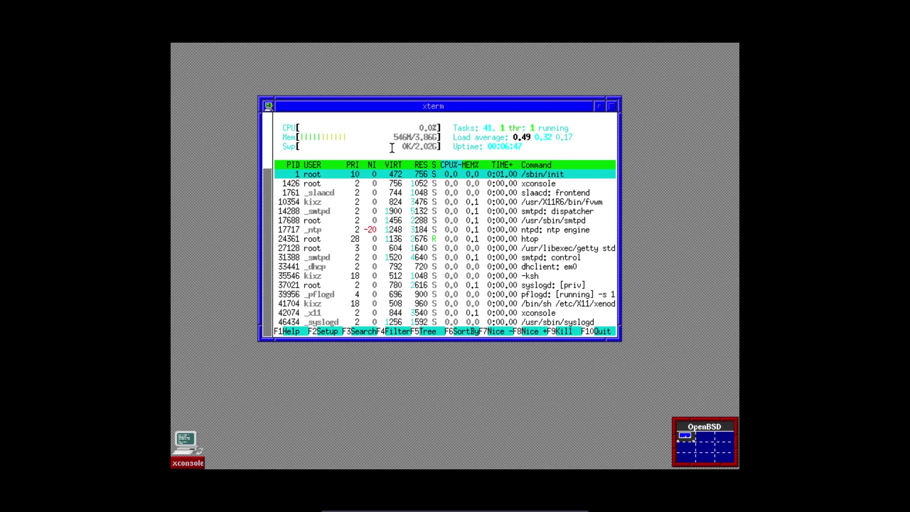
Step: Quit htop with q to return to the root shell prompt
{"action": "key", "text": "q"}
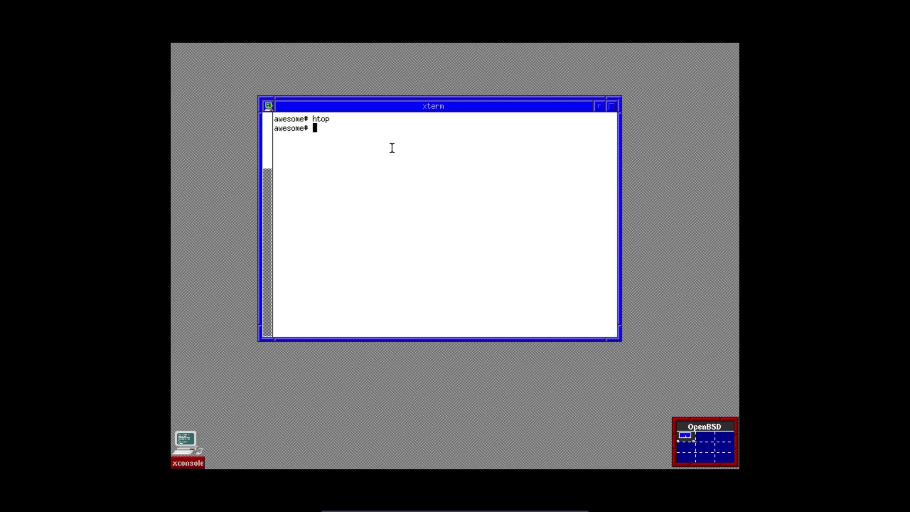